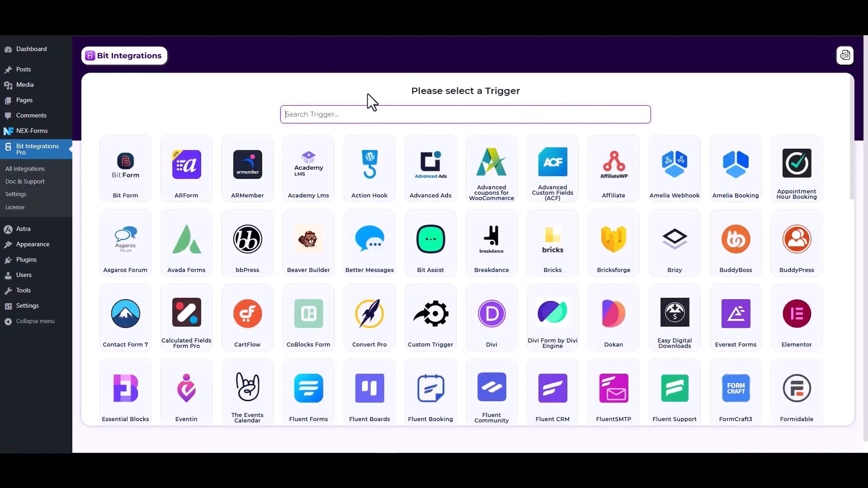
Choose NEX-Forms as the trigger with the Form Submission task and start fetching its data
{"action": "type", "text": "nex"}
{"action": "left_click", "coordinate": [486, 188]}
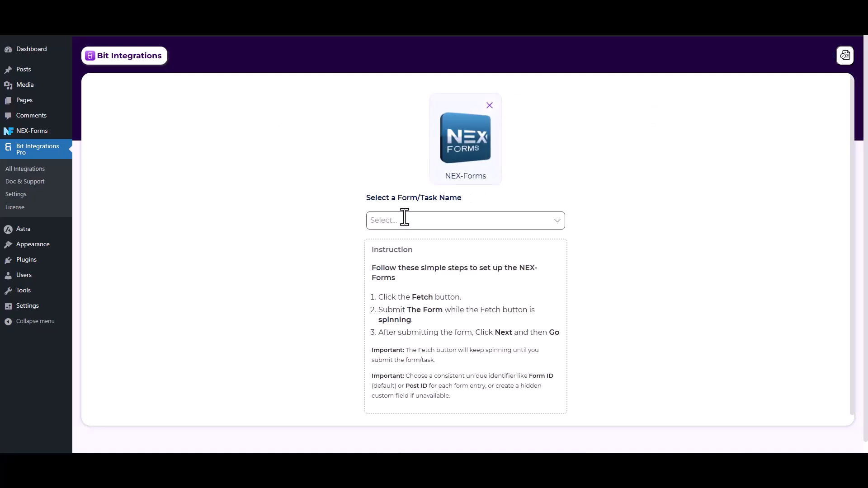
{"action": "left_click", "coordinate": [404, 220]}
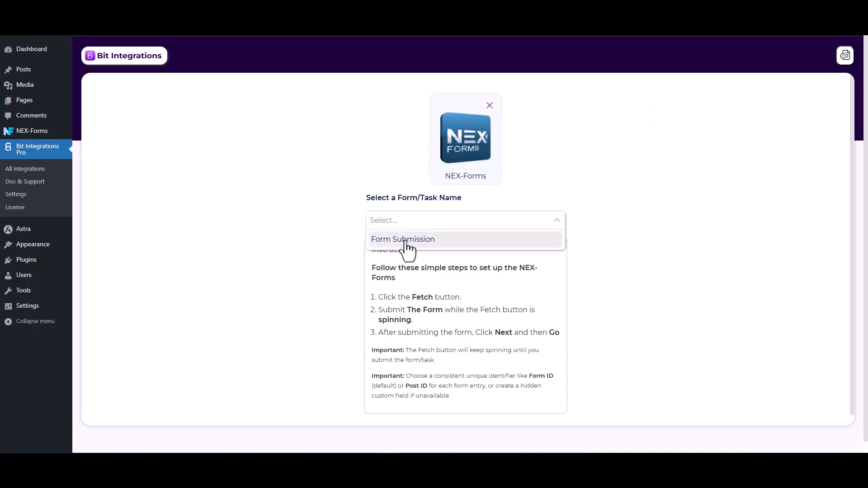
{"action": "left_click", "coordinate": [406, 242]}
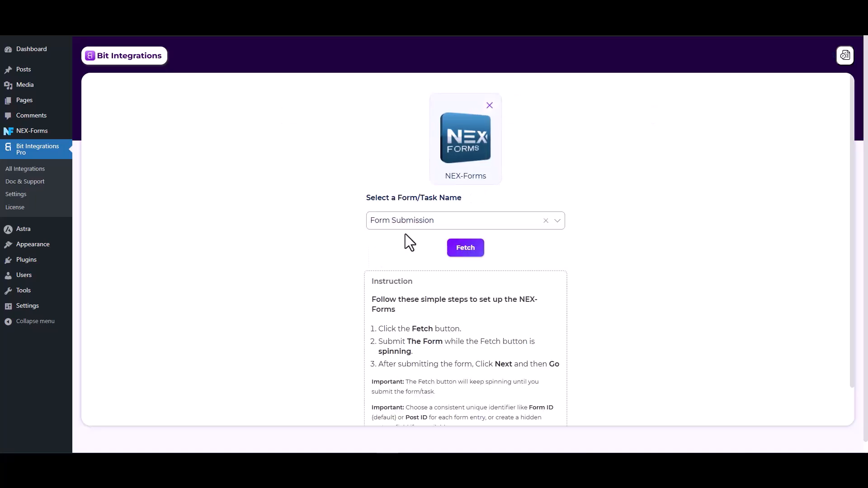
{"action": "left_click", "coordinate": [467, 253]}
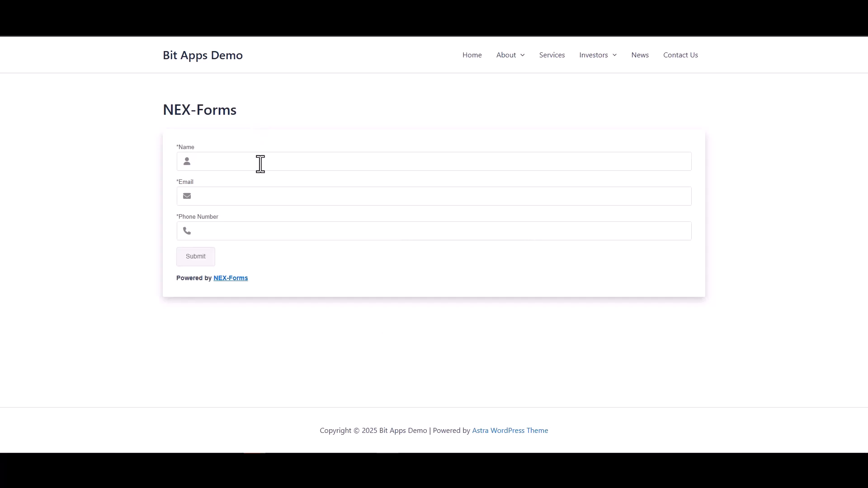
Fill in the website's NEX-Forms form with the name Test, an e-mail address and a phone number, and submit it
{"action": "left_click", "coordinate": [259, 164]}
{"action": "left_click", "coordinate": [543, 190]}
{"action": "left_click", "coordinate": [610, 238]}
{"action": "left_click", "coordinate": [206, 262]}
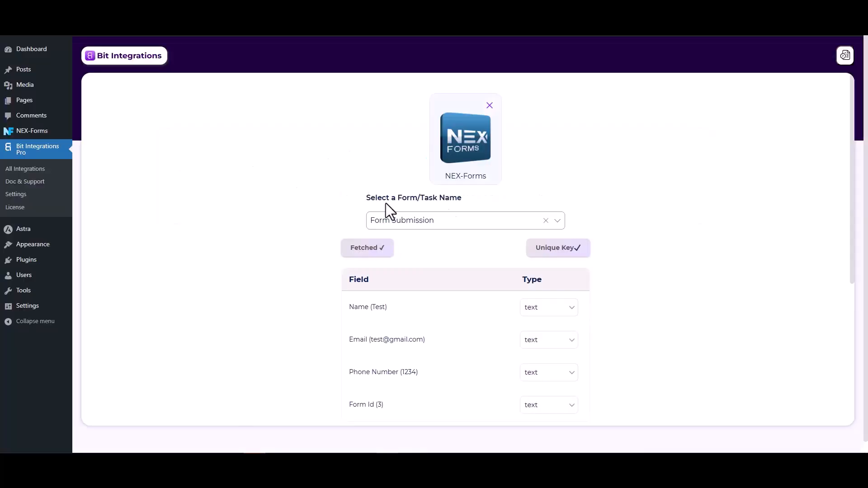
Continue from the fetched form fields to the action selection and choose N8n as the action
{"action": "scroll", "coordinate": [666, 214], "scroll_direction": "down", "scroll_amount": 2}
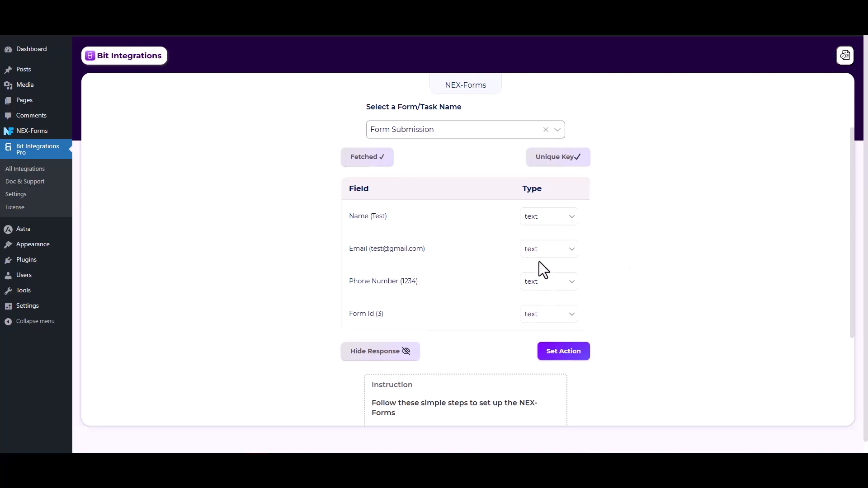
{"action": "scroll", "coordinate": [539, 261], "scroll_direction": "down", "scroll_amount": 1}
{"action": "left_click", "coordinate": [573, 311]}
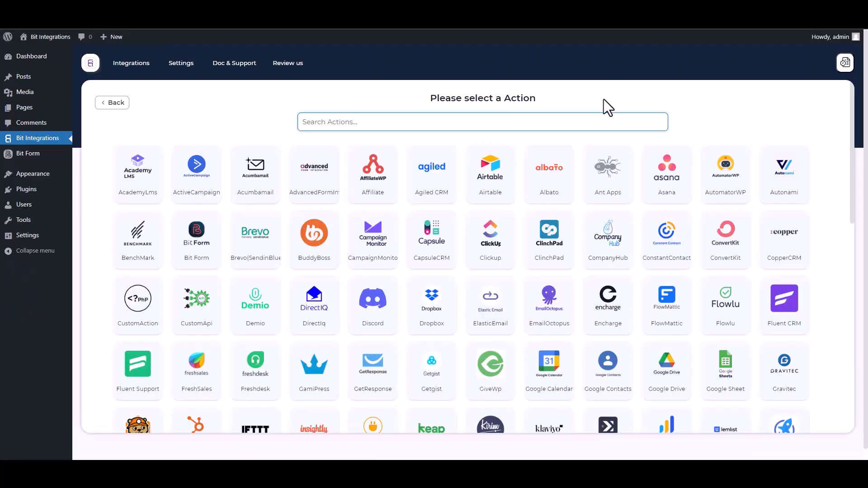
{"action": "type", "text": "n8"}
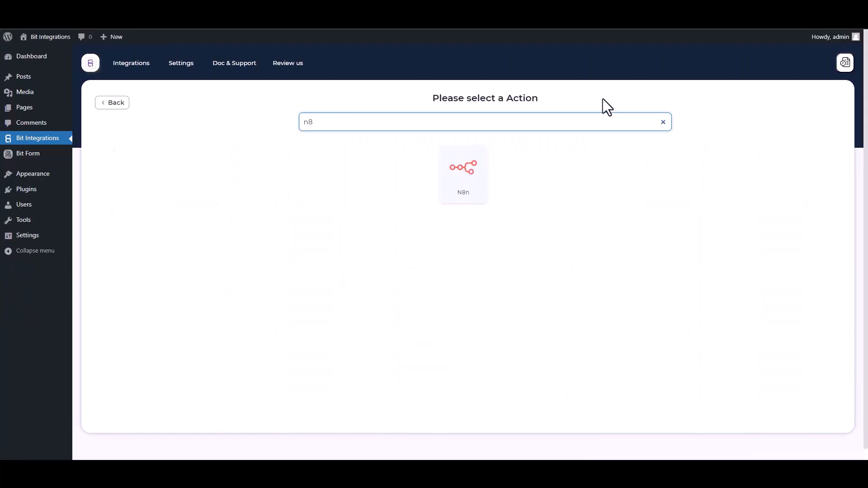
{"action": "left_click", "coordinate": [470, 183]}
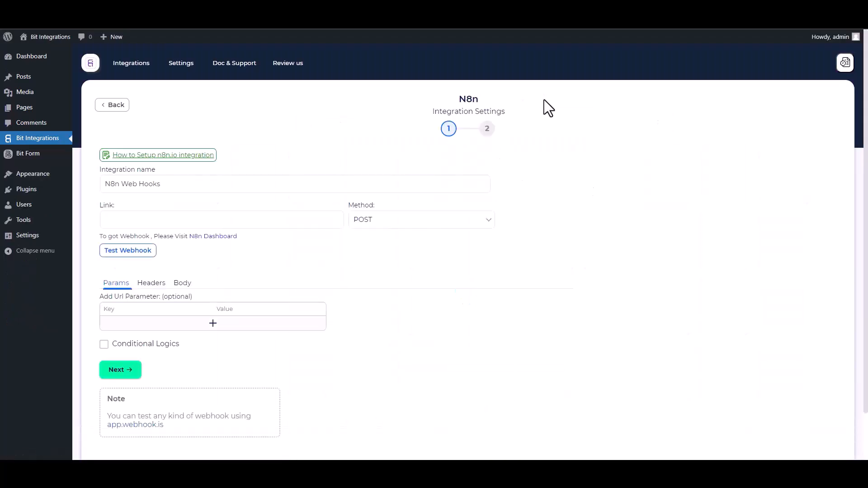
Switch to n8n, start a new workflow from scratch and name it Bit Integrations
{"action": "left_click", "coordinate": [218, 217]}
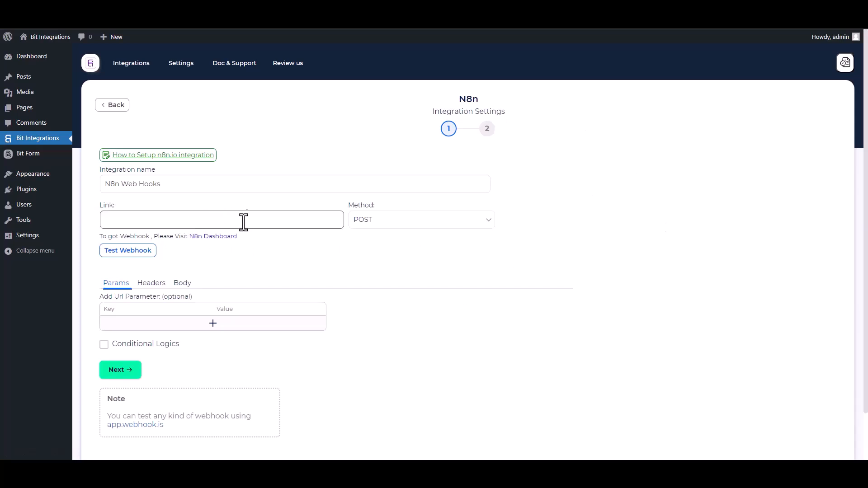
{"action": "key", "text": "ctrl+Tab"}
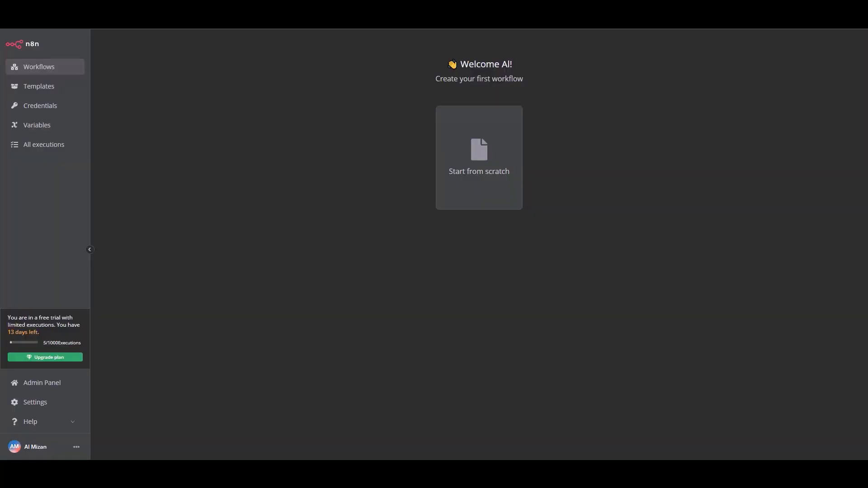
{"action": "left_click", "coordinate": [478, 183]}
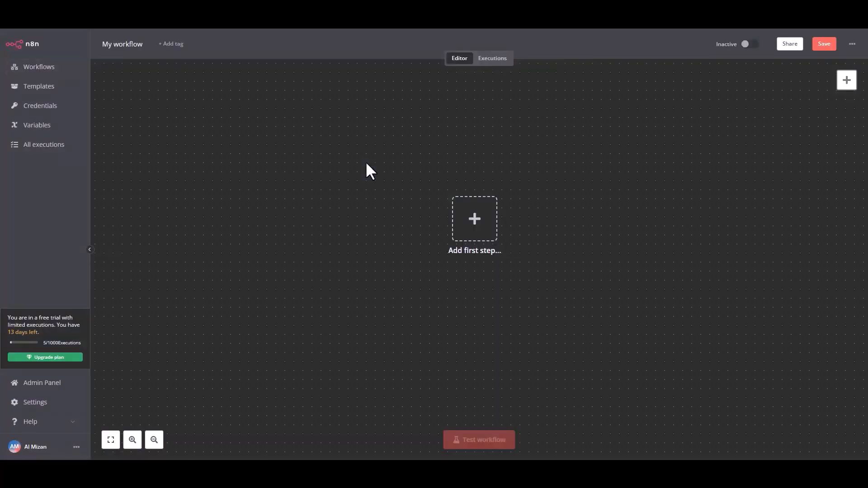
{"action": "double_click", "coordinate": [127, 43]}
{"action": "type", "text": "B"}
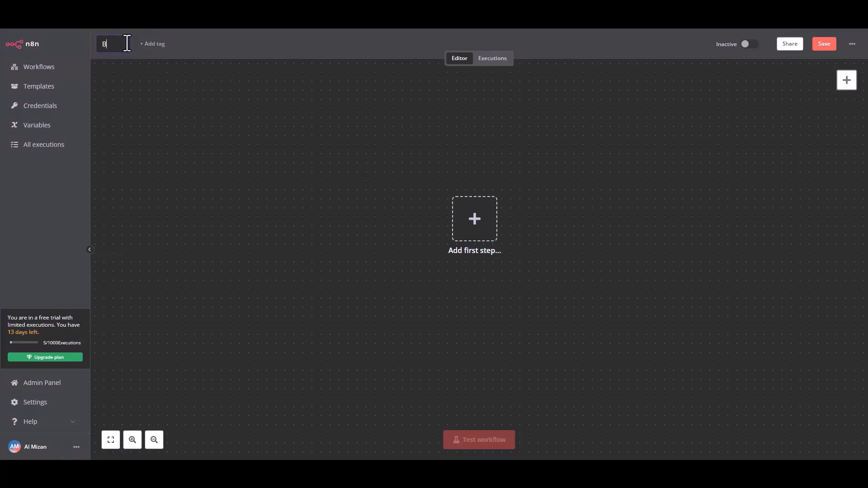
{"action": "type", "text": "it Integrations"}
{"action": "left_click", "coordinate": [232, 100]}
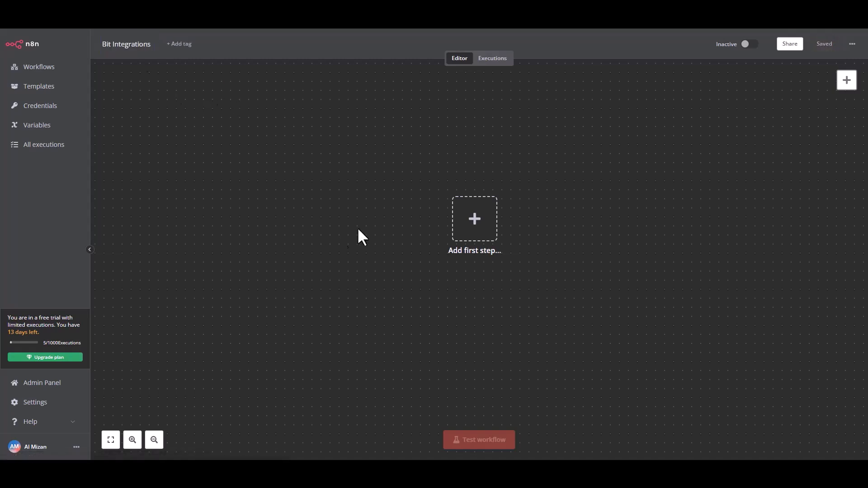
Add an on-webhook-call trigger as the first step, copy its test URL and start listening for a test event
{"action": "left_click", "coordinate": [480, 230]}
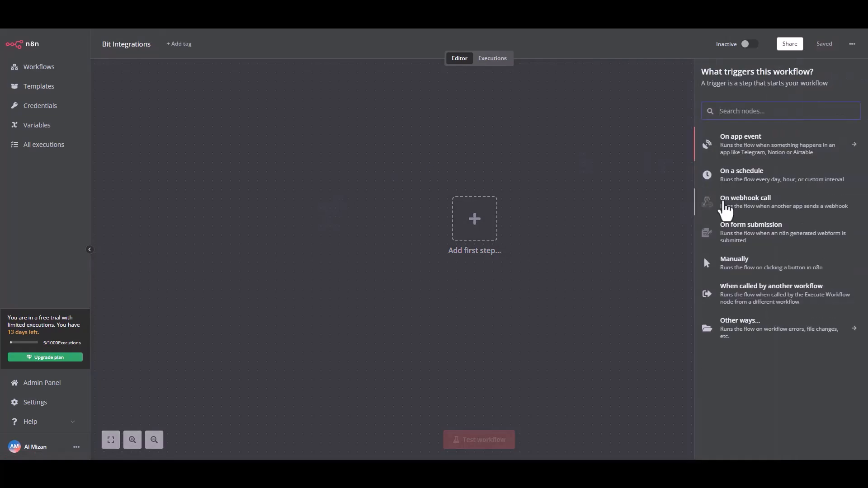
{"action": "left_click", "coordinate": [702, 207]}
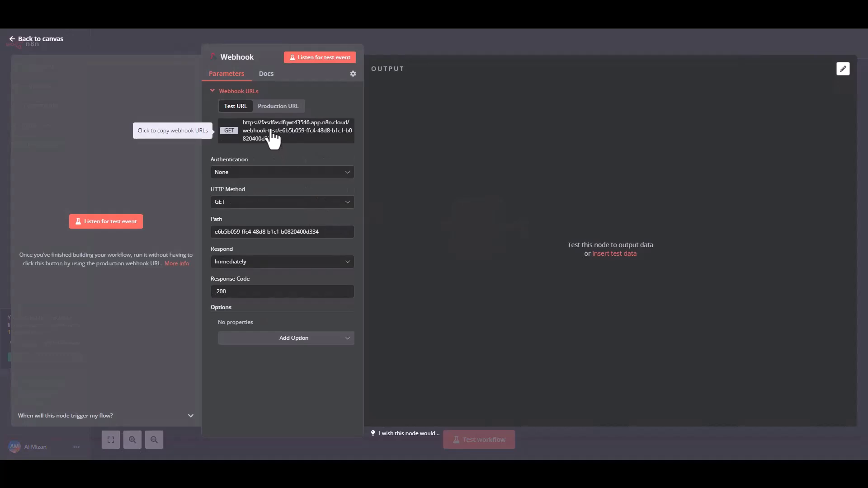
{"action": "left_click", "coordinate": [273, 138]}
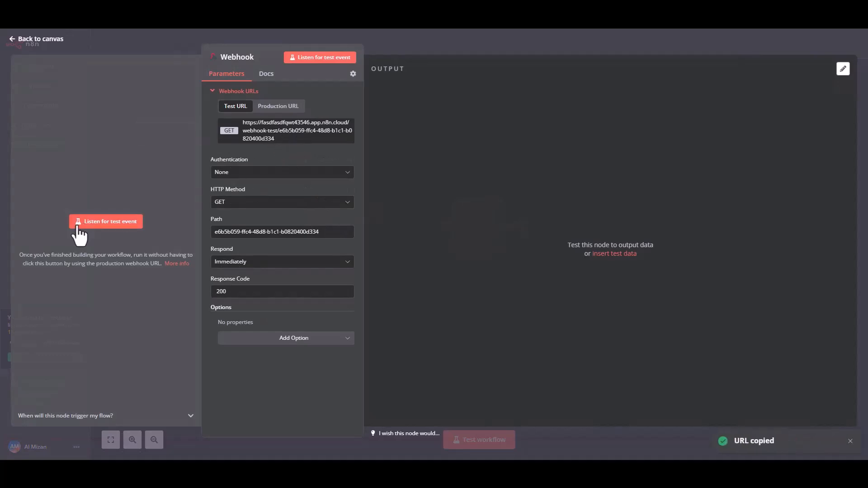
{"action": "left_click", "coordinate": [99, 223]}
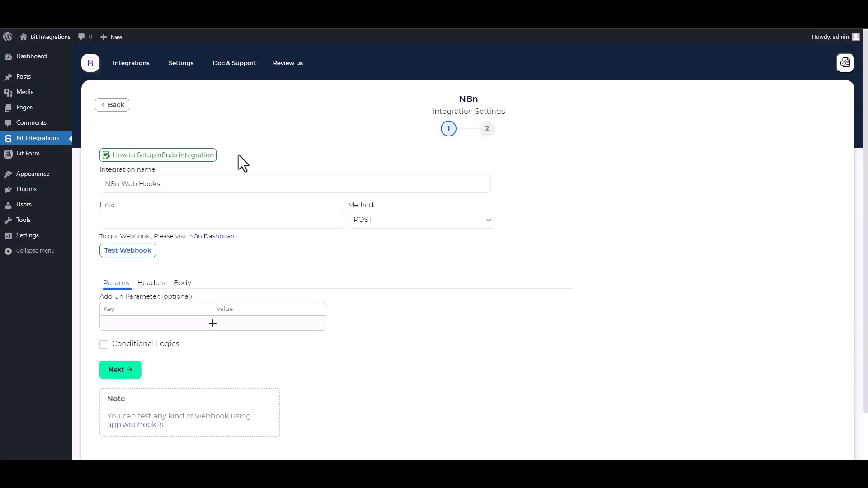
In the Bit Integrations N8n settings, paste the copied webhook URL as the link and set the method to GET
{"action": "left_click", "coordinate": [207, 225]}
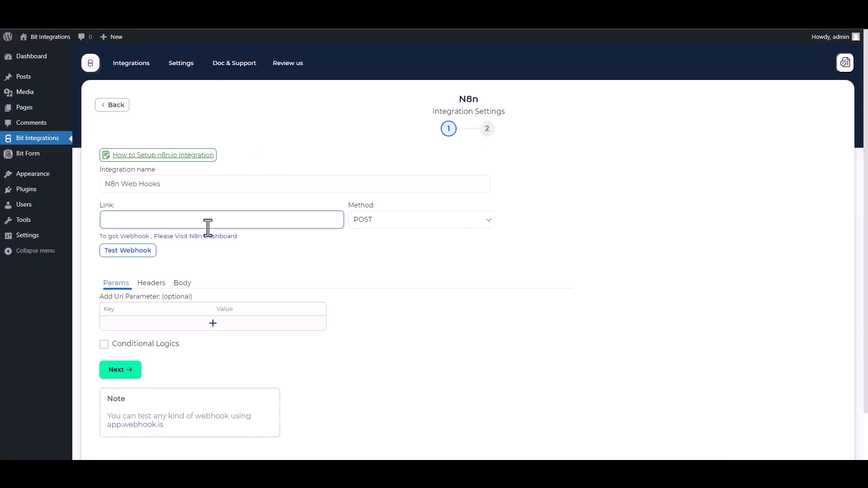
{"action": "key", "text": "ctrl+v"}
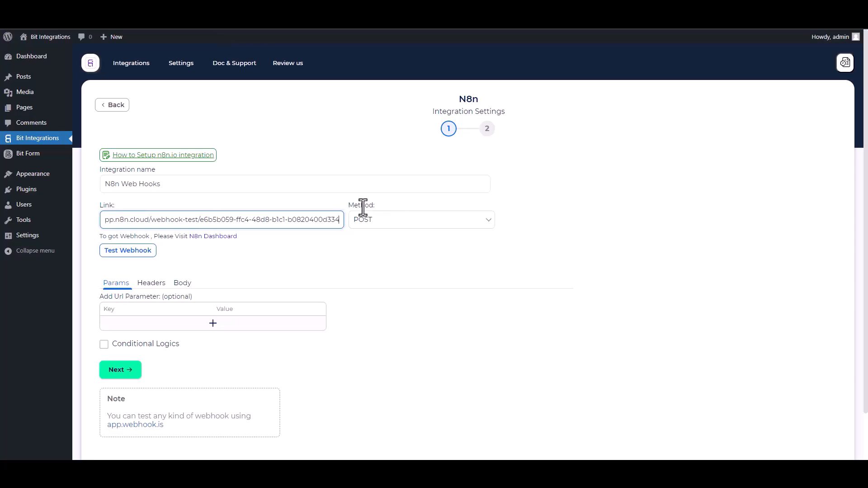
{"action": "left_click", "coordinate": [384, 226]}
{"action": "left_click", "coordinate": [363, 235]}
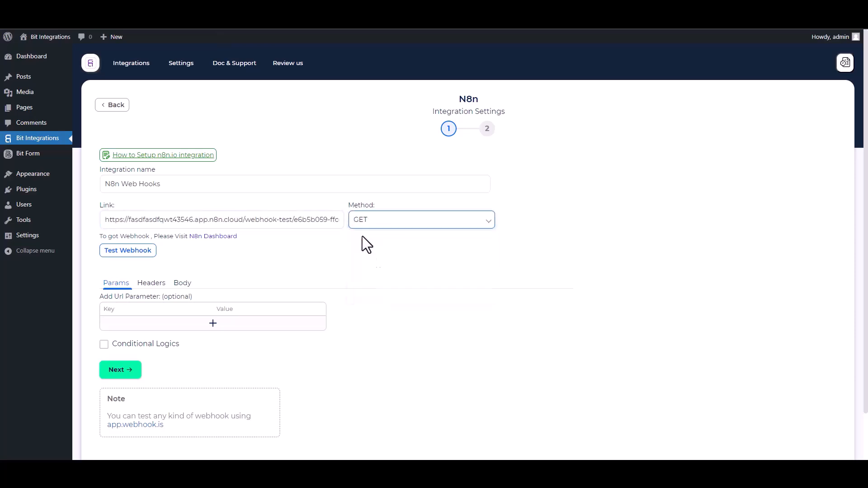
Add a URL parameter with the key Name and map its value to the form's Name field
{"action": "scroll", "coordinate": [264, 267], "scroll_direction": "down", "scroll_amount": 1}
{"action": "left_click", "coordinate": [159, 281]}
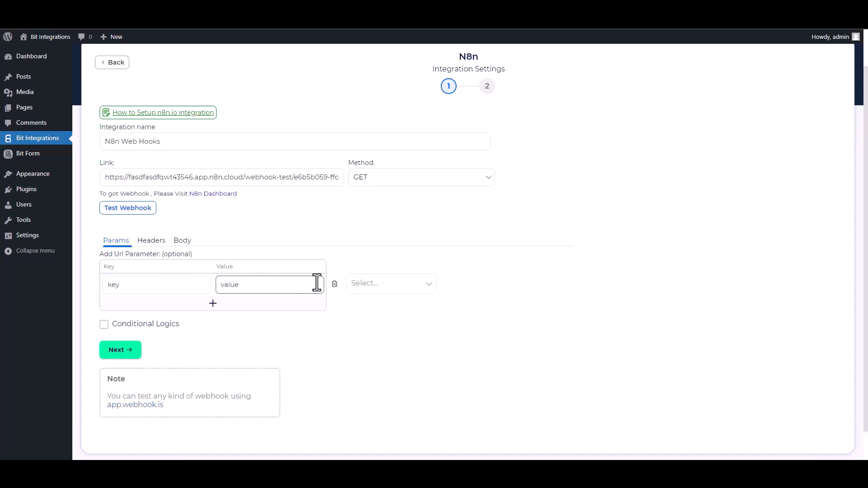
{"action": "left_click", "coordinate": [368, 284]}
{"action": "left_click", "coordinate": [371, 311]}
{"action": "left_click", "coordinate": [139, 285]}
{"action": "double_click", "coordinate": [138, 285]}
{"action": "type", "text": "Name"}
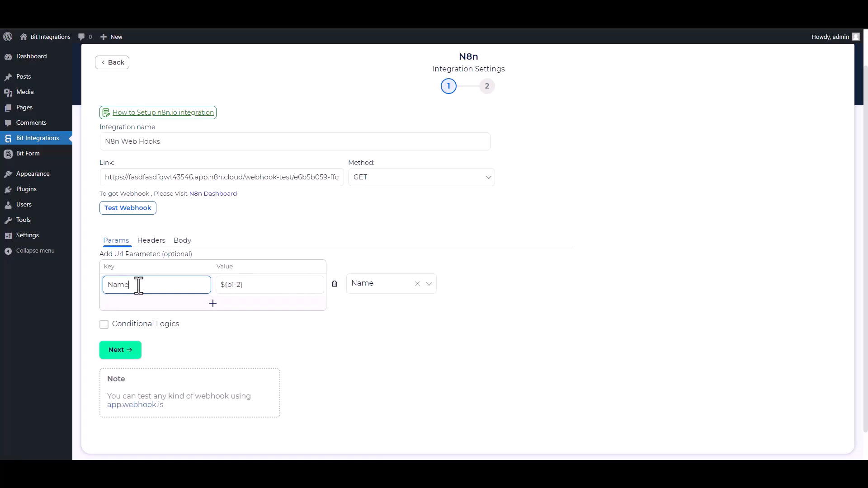
Add a second URL parameter with the key Email and map its value to the form's Email field
{"action": "left_click", "coordinate": [199, 306]}
{"action": "left_click", "coordinate": [372, 307]}
{"action": "left_click", "coordinate": [360, 345]}
{"action": "left_click", "coordinate": [150, 307]}
{"action": "double_click", "coordinate": [150, 308]}
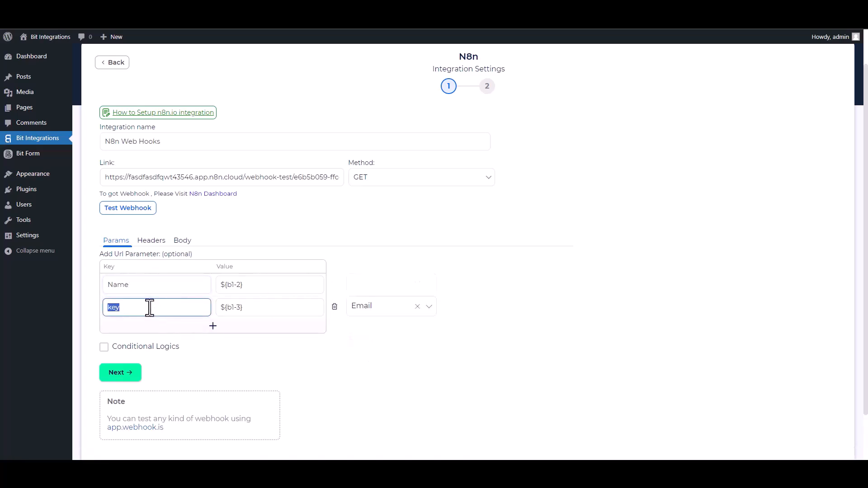
{"action": "type", "text": "Email"}
Turn on Conditional Logics to view its rule options, and turn it off again
{"action": "left_click", "coordinate": [213, 354]}
{"action": "left_click", "coordinate": [213, 354]}
{"action": "scroll", "coordinate": [325, 398], "scroll_direction": "down", "scroll_amount": 2}
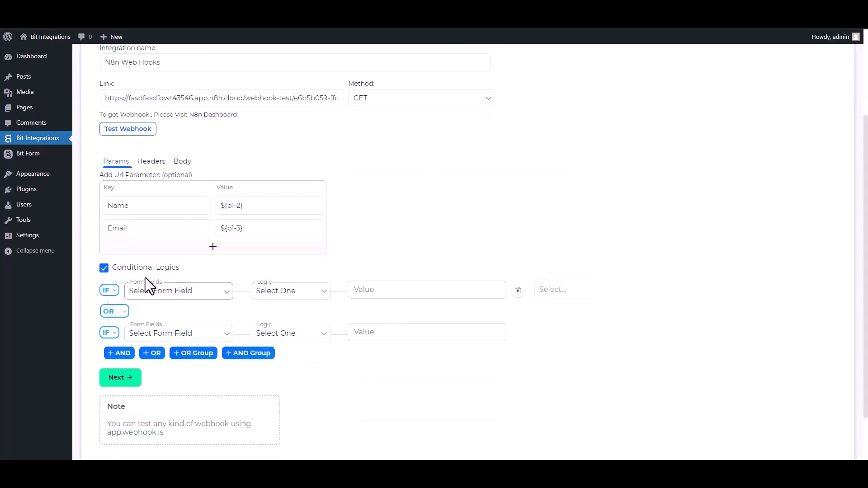
{"action": "left_click", "coordinate": [104, 268]}
Send a test to the webhook, proceed to the final stage, and finish and save the N8n integration
{"action": "scroll", "coordinate": [470, 253], "scroll_direction": "up", "scroll_amount": 2}
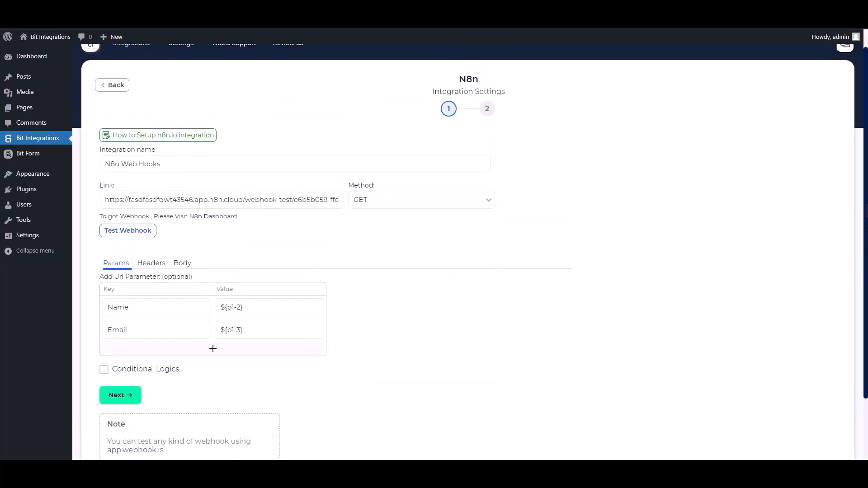
{"action": "left_click", "coordinate": [141, 241]}
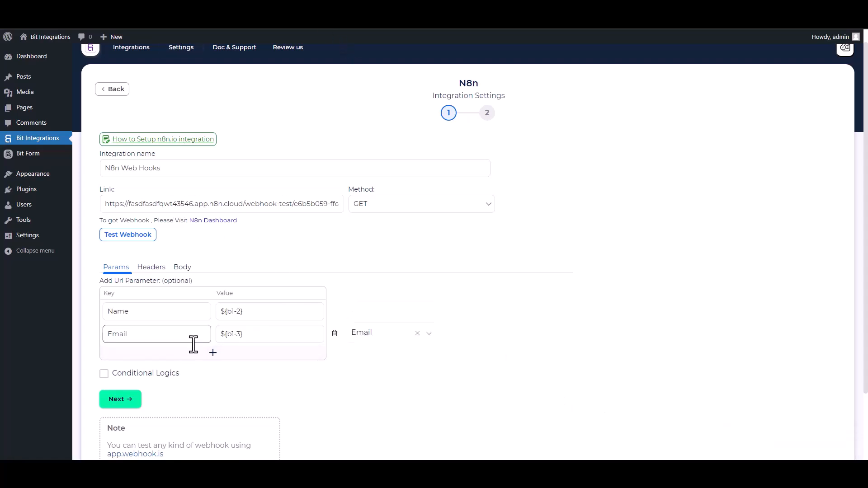
{"action": "left_click", "coordinate": [132, 400]}
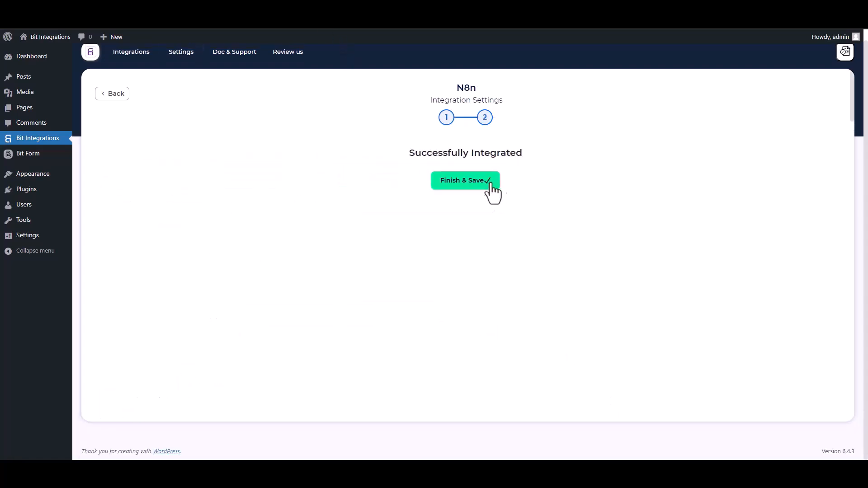
{"action": "left_click", "coordinate": [481, 190]}
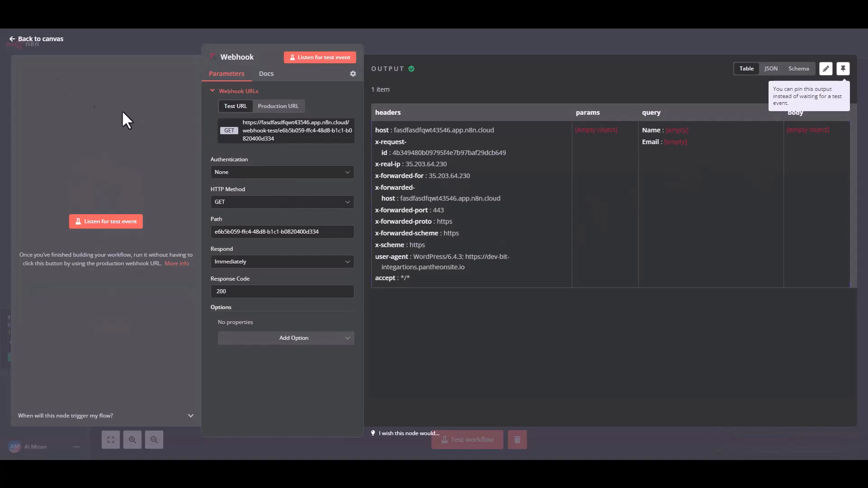
Run the Webhook node from the n8n canvas, and submit the website form with the name test and a test e-mail address
{"action": "left_click", "coordinate": [25, 42]}
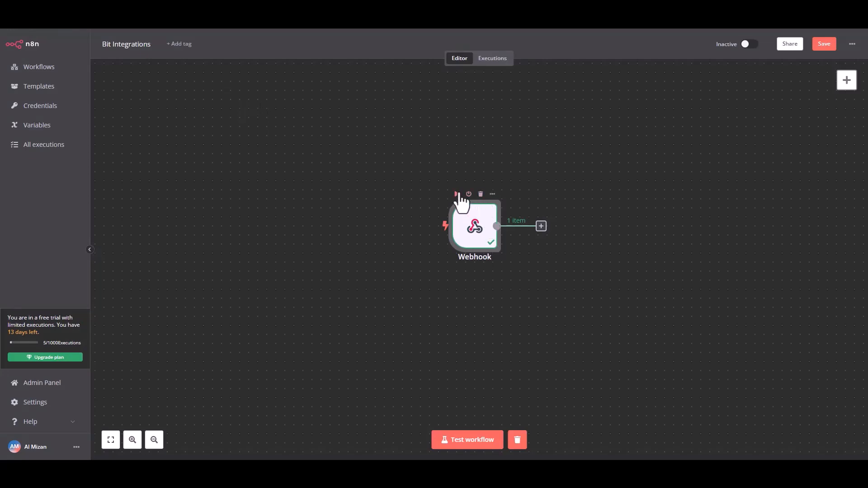
{"action": "left_click", "coordinate": [457, 194]}
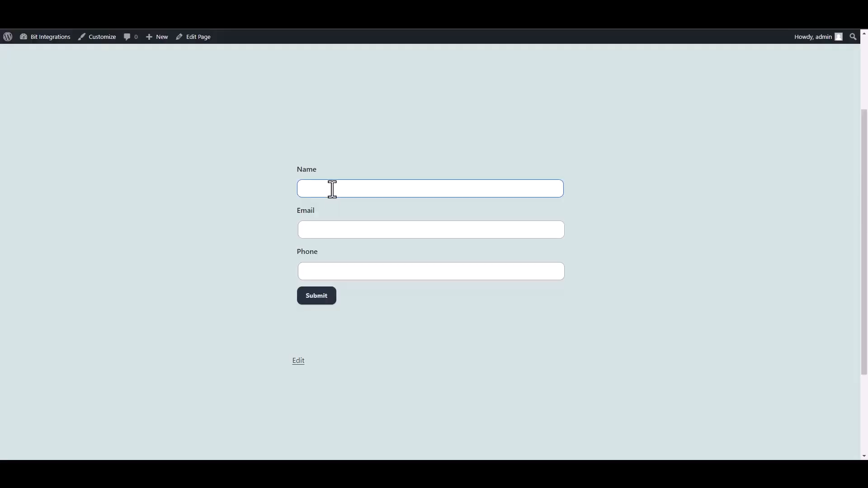
{"action": "left_click", "coordinate": [332, 188]}
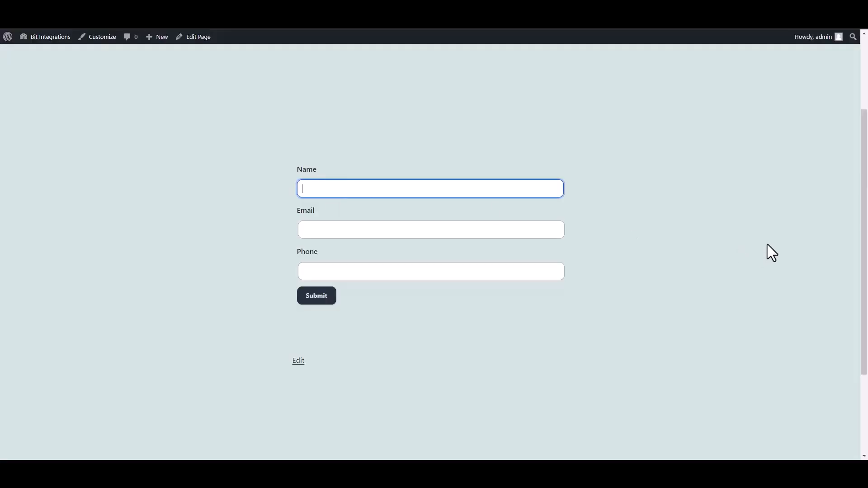
{"action": "key", "text": "Tab"}
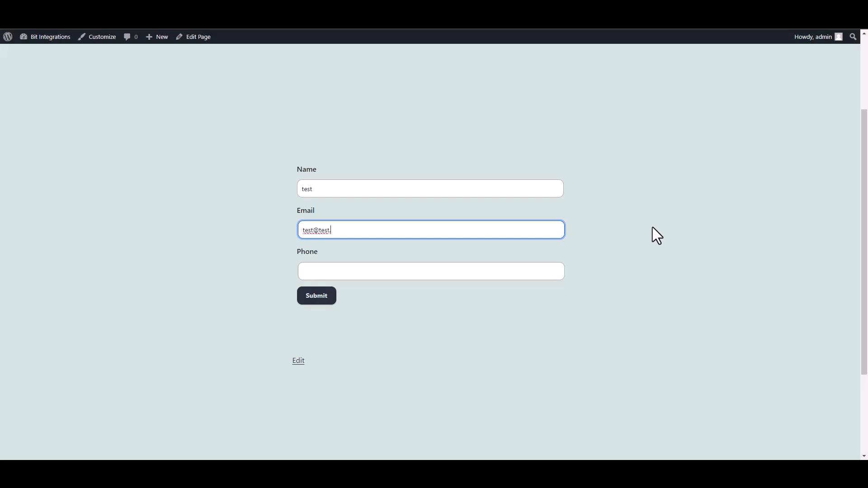
{"action": "left_click", "coordinate": [327, 295]}
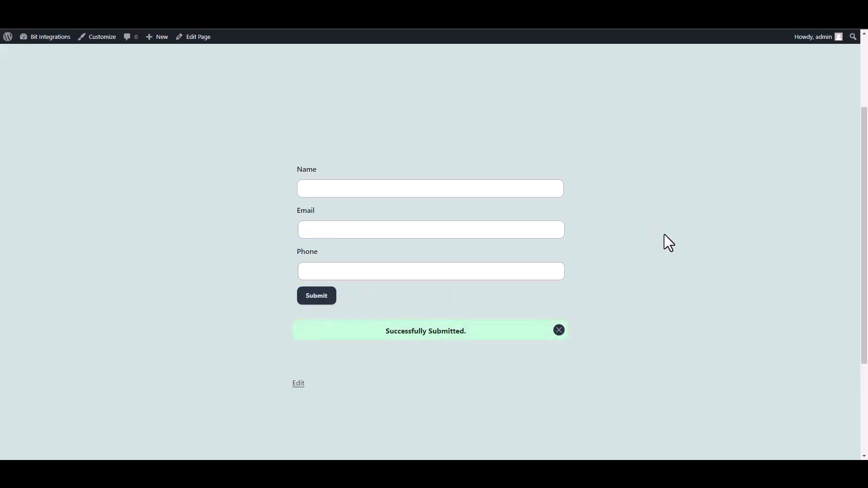
Switch to the n8n workflow and add a MailerLite node after the Webhook with the Create a subscriber action
{"action": "left_click", "coordinate": [300, 9]}
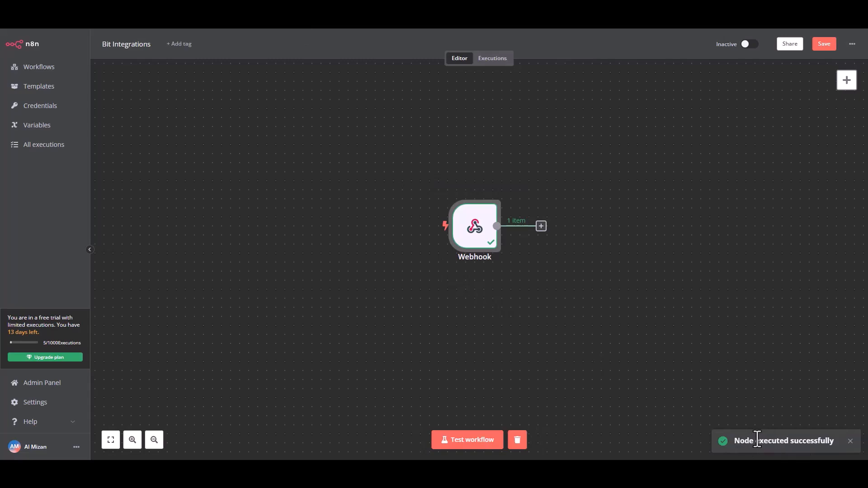
{"action": "left_click", "coordinate": [542, 227]}
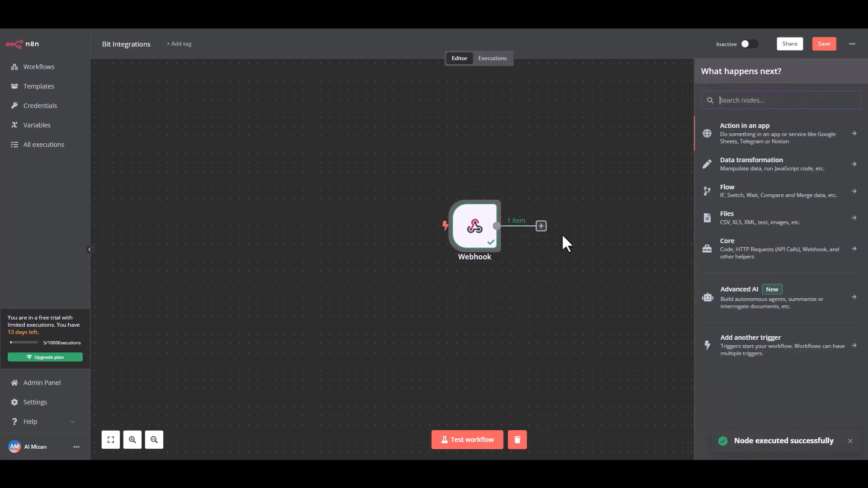
{"action": "left_click", "coordinate": [764, 140]}
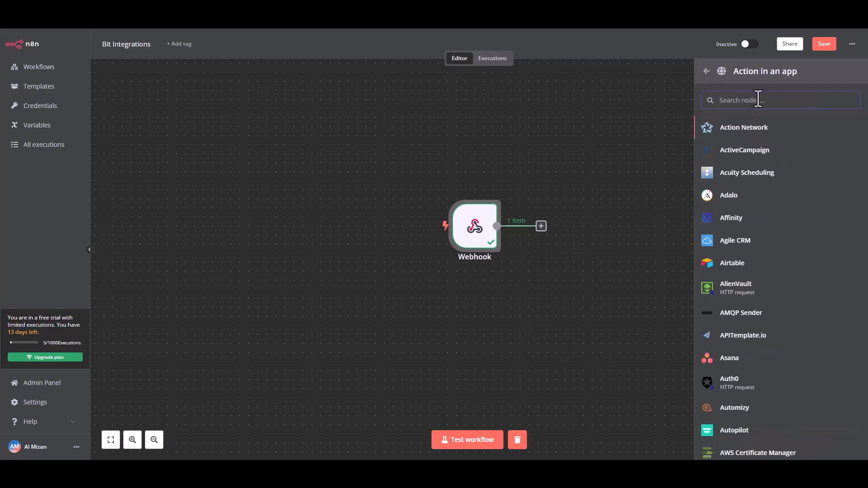
{"action": "type", "text": "mail"}
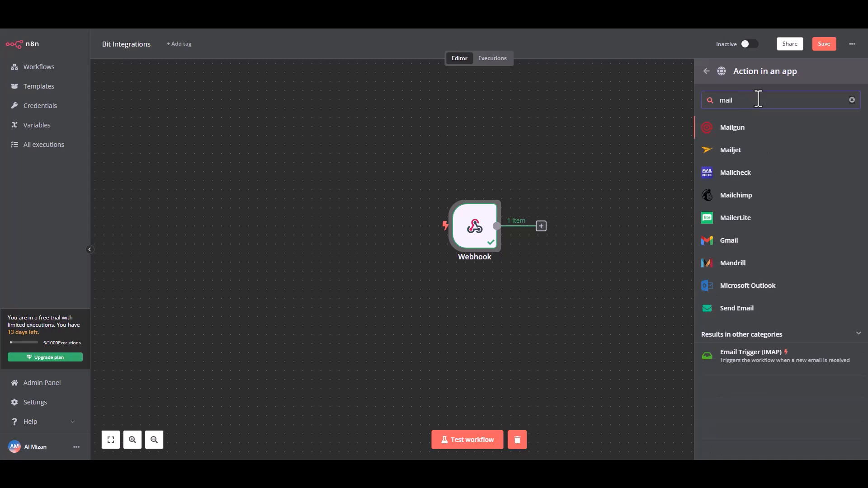
{"action": "type", "text": "er"}
{"action": "left_click", "coordinate": [753, 128]}
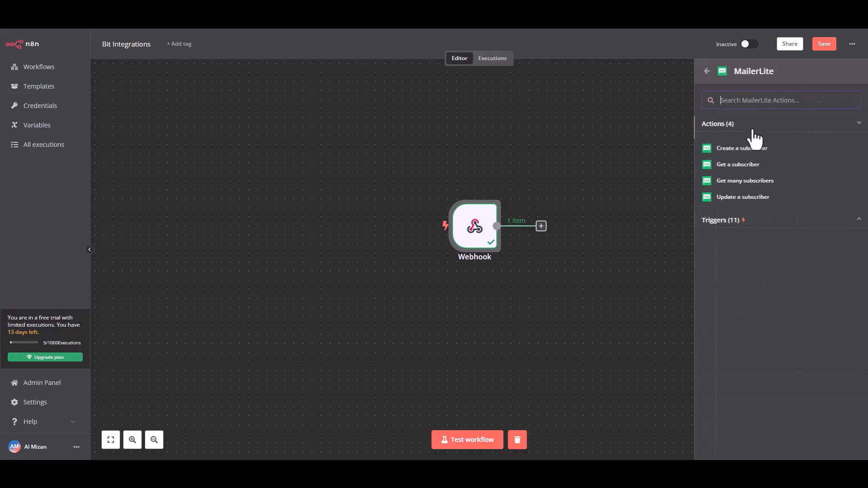
{"action": "left_click", "coordinate": [747, 150]}
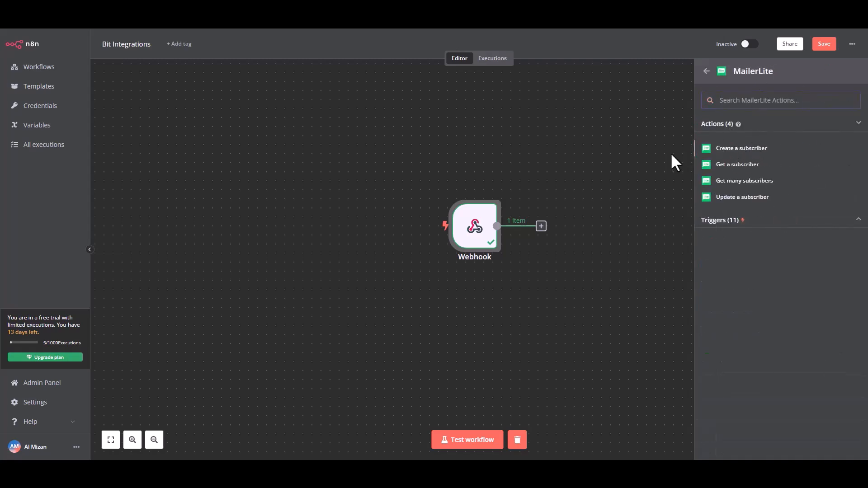
Map the MailerLite node's Email to the webhook query's Email, and add a Name field mapped to the query's Name
{"action": "double_click", "coordinate": [574, 220]}
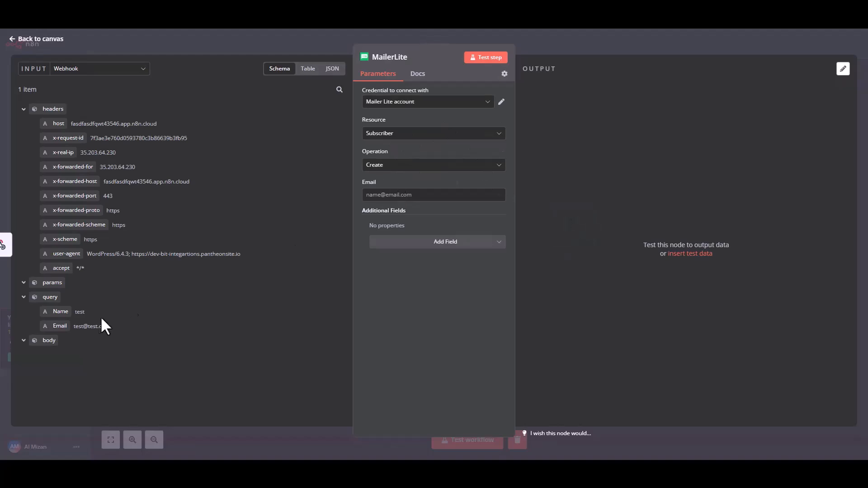
{"action": "left_click_drag", "start_coordinate": [62, 326], "coordinate": [387, 195]}
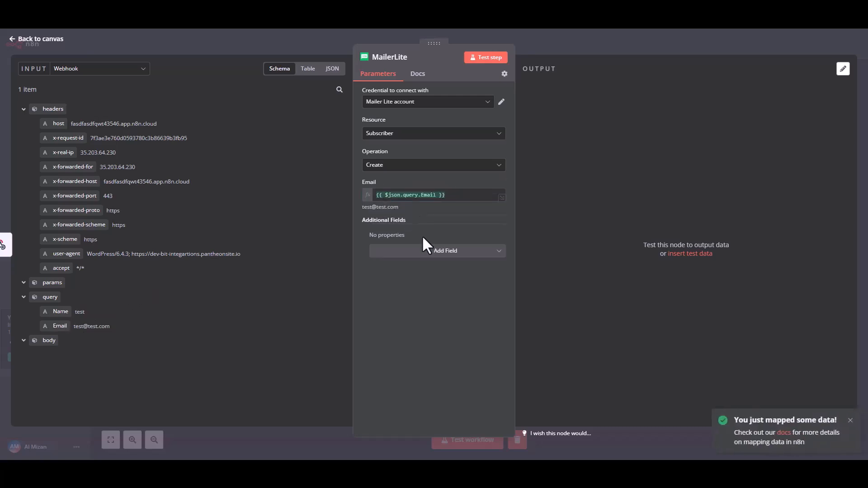
{"action": "left_click", "coordinate": [436, 251]}
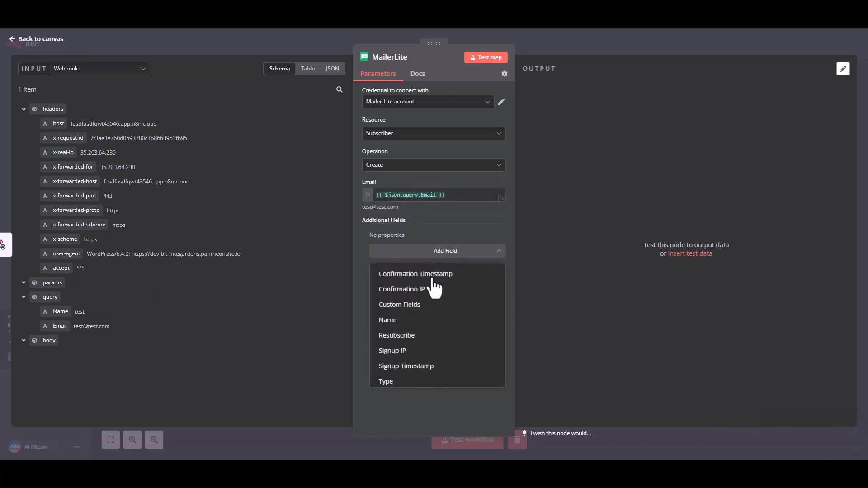
{"action": "left_click", "coordinate": [394, 320]}
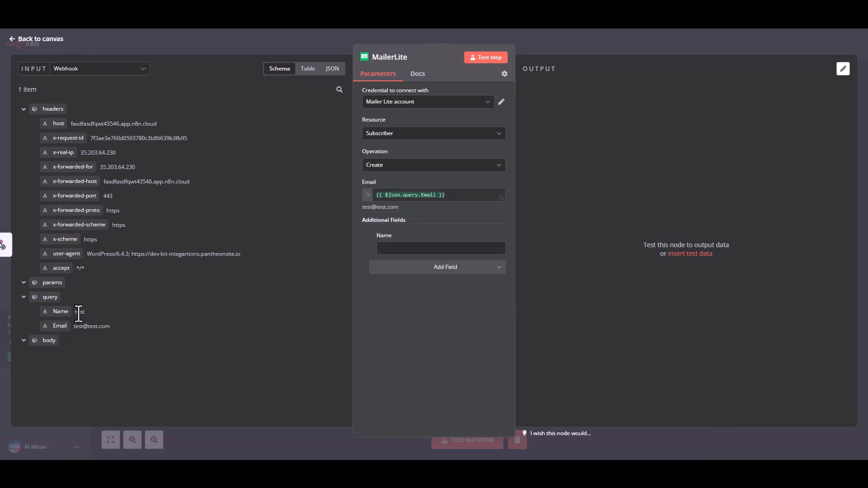
{"action": "left_click_drag", "start_coordinate": [57, 312], "coordinate": [400, 250]}
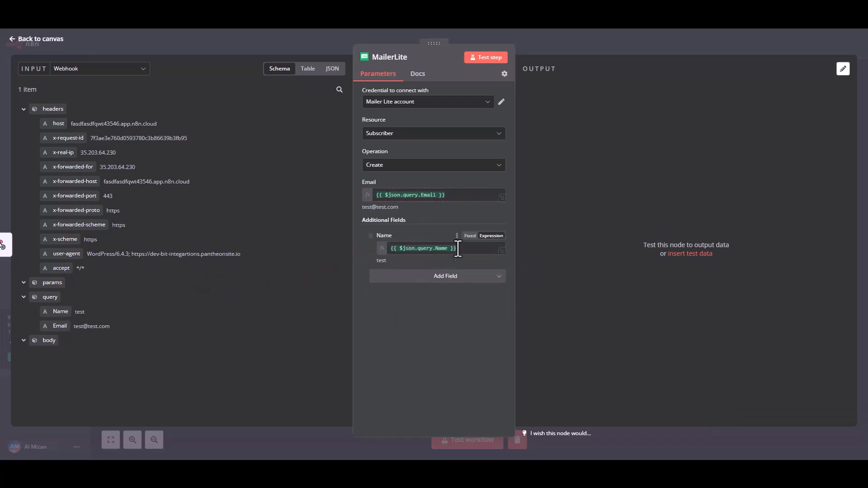
Test the MailerLite step, check the subscriber data in its output, and return to the workflow canvas
{"action": "left_click", "coordinate": [491, 62]}
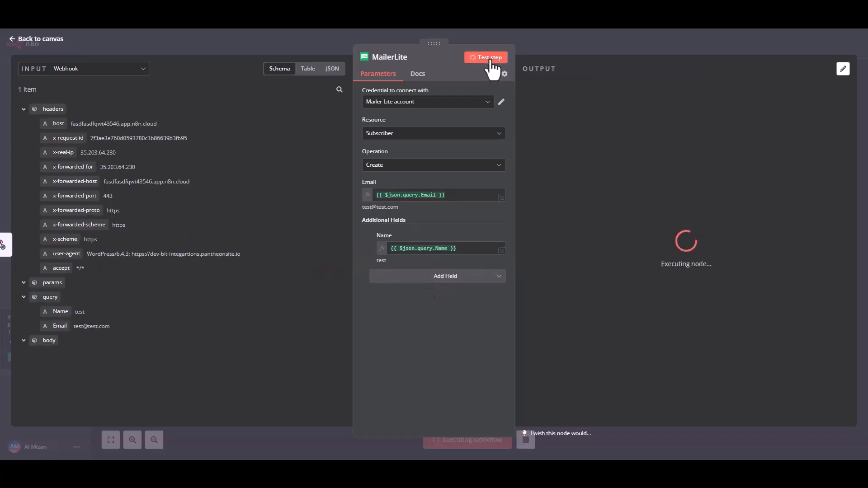
{"action": "left_click_drag", "start_coordinate": [552, 129], "coordinate": [686, 132]}
{"action": "left_click", "coordinate": [708, 182]}
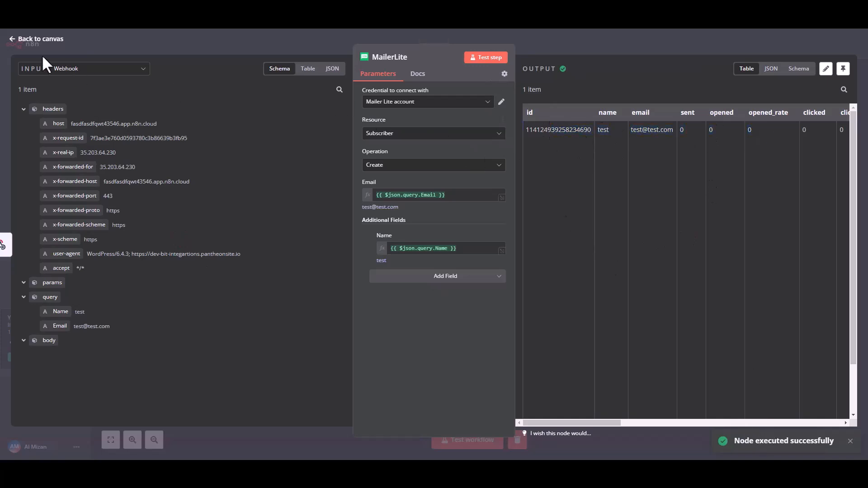
{"action": "left_click", "coordinate": [38, 40]}
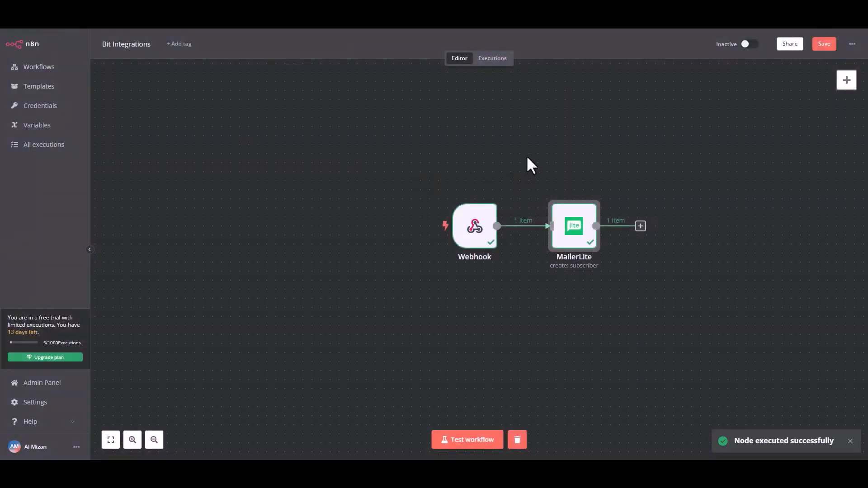
Save and activate the workflow, and set the activation notice not to show again
{"action": "left_click", "coordinate": [824, 44]}
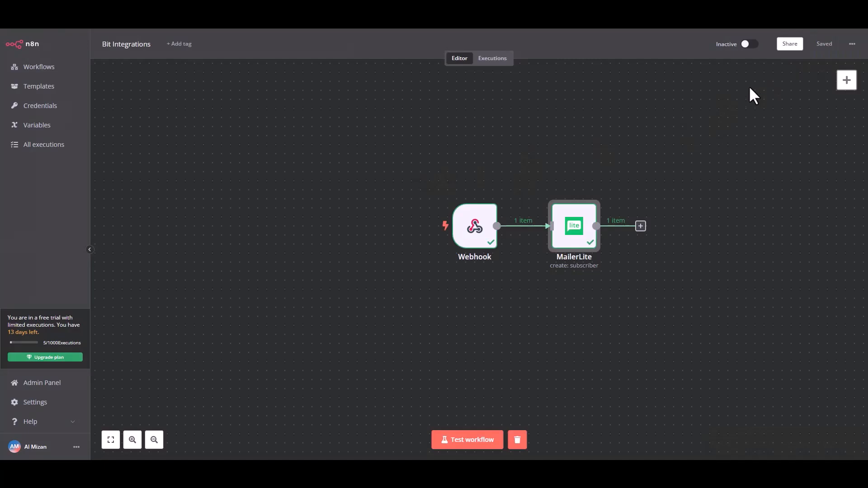
{"action": "left_click", "coordinate": [749, 43]}
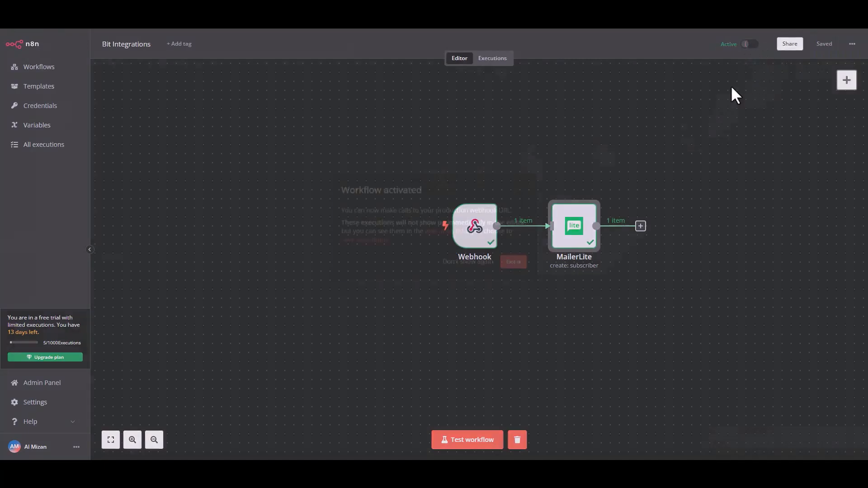
{"action": "left_click", "coordinate": [436, 270]}
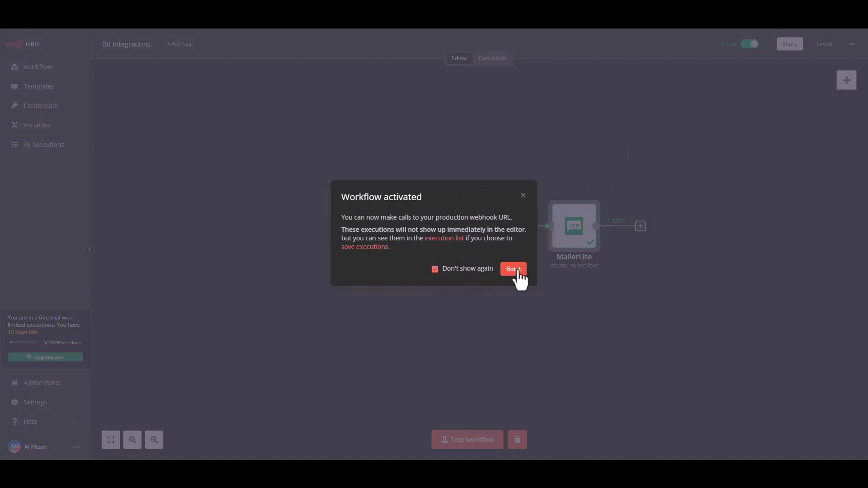
{"action": "left_click", "coordinate": [514, 269]}
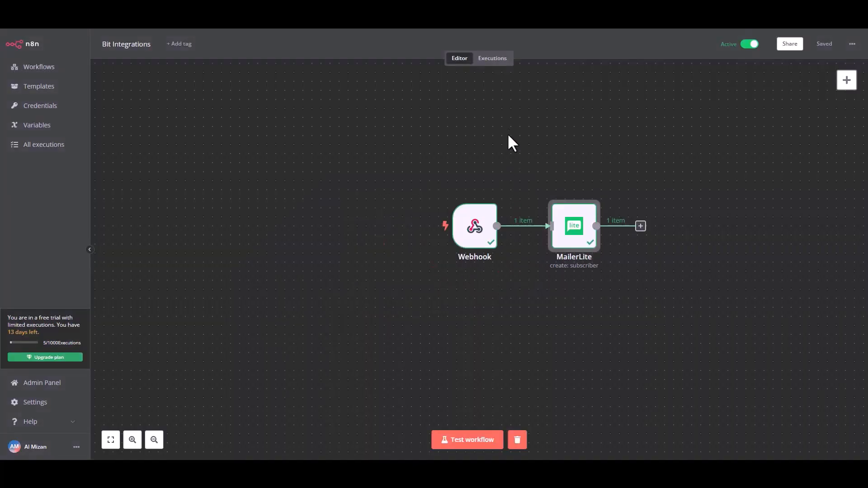
Start a test of the whole workflow, and enter Bit Integrations as the name in the website's NEX-Forms form
{"action": "left_click", "coordinate": [454, 441]}
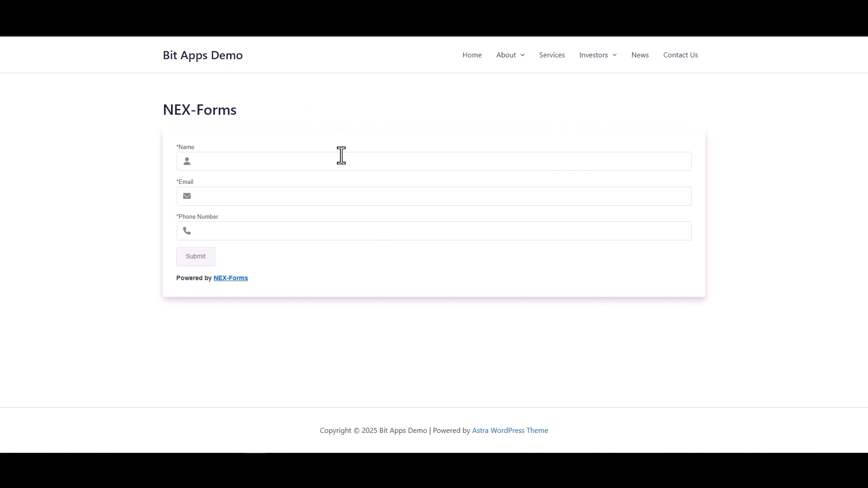
{"action": "left_click", "coordinate": [341, 163]}
{"action": "type", "text": "Bit Integrations"}
Fill in the contact's e-mail address and phone number in the form, and submit it
{"action": "left_click", "coordinate": [542, 192]}
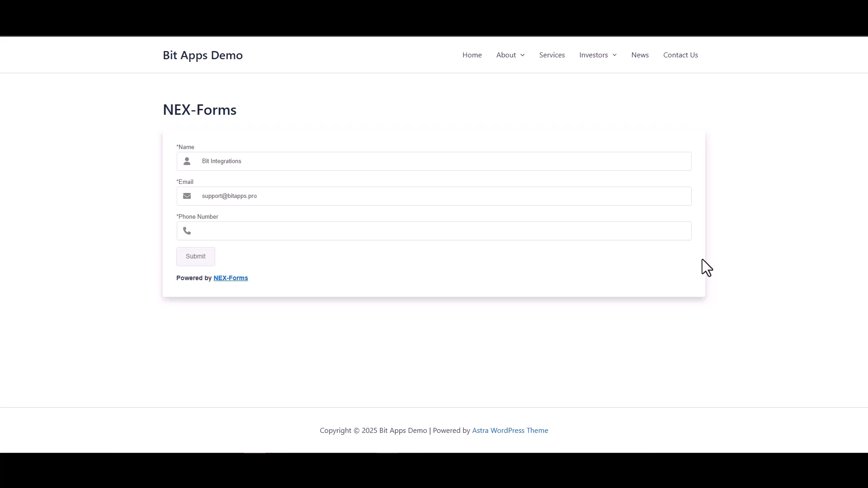
{"action": "type", "text": "444555"}
{"action": "type", "text": "666"}
{"action": "left_click", "coordinate": [199, 259]}
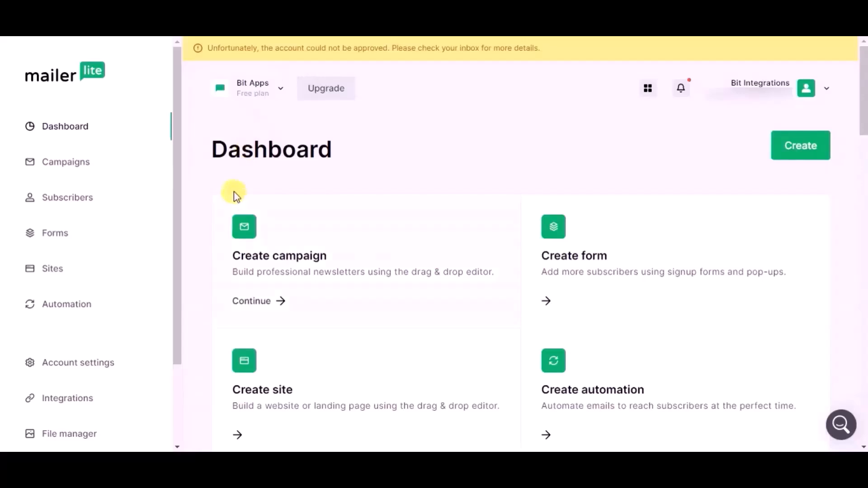
Check the Subscribers list in MailerLite for the submitted contact and open that subscriber's profile details
{"action": "left_click", "coordinate": [90, 200]}
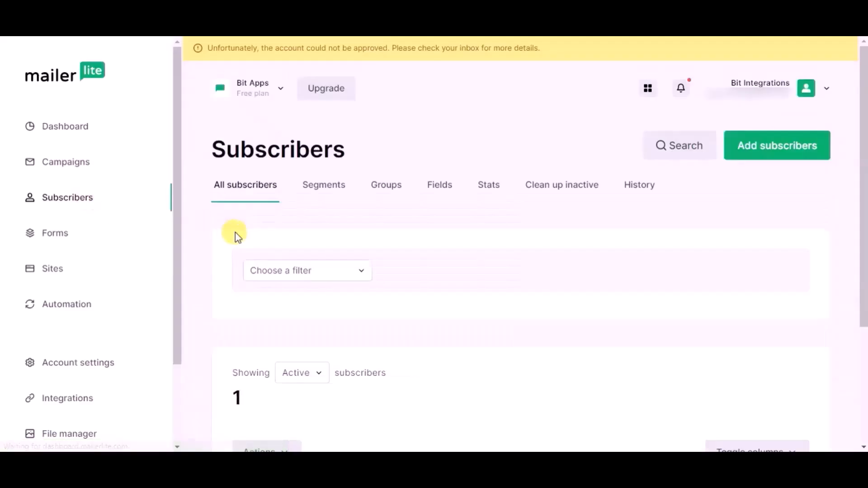
{"action": "scroll", "coordinate": [236, 233], "scroll_direction": "down", "scroll_amount": 1}
{"action": "scroll", "coordinate": [236, 233], "scroll_direction": "down", "scroll_amount": 3}
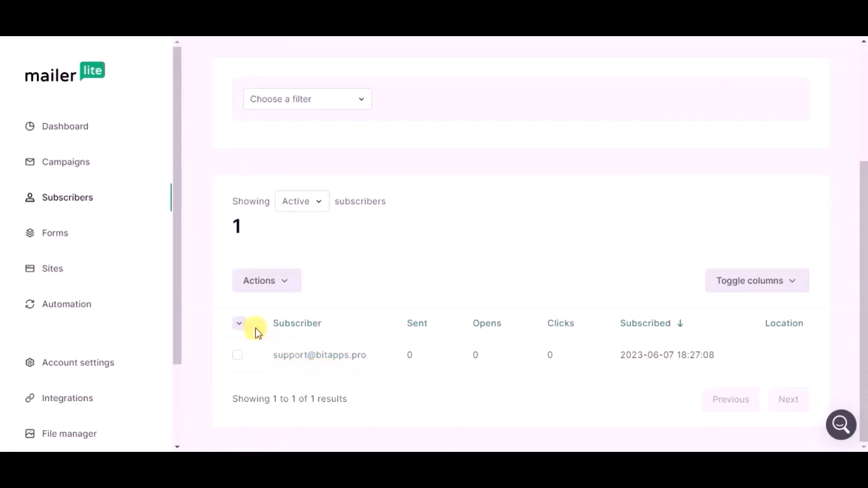
{"action": "left_click", "coordinate": [245, 346]}
{"action": "scroll", "coordinate": [299, 245], "scroll_direction": "down", "scroll_amount": 3}
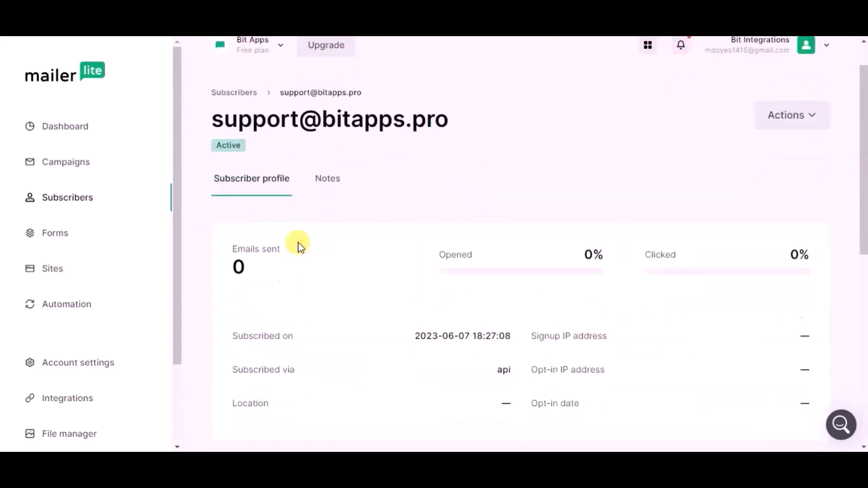